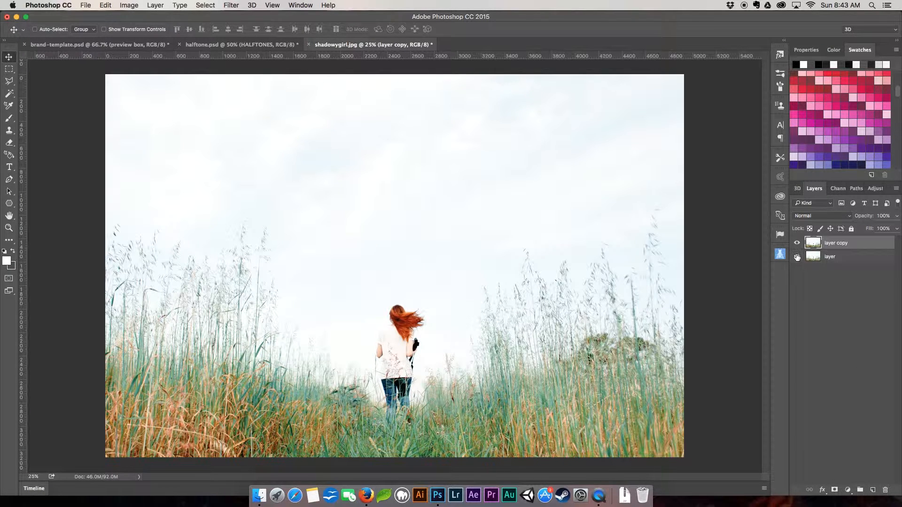
Hide the original layer beneath the copy, isolate the Blue channel and duplicate it.
left_click(798, 257)
left_click(839, 188)
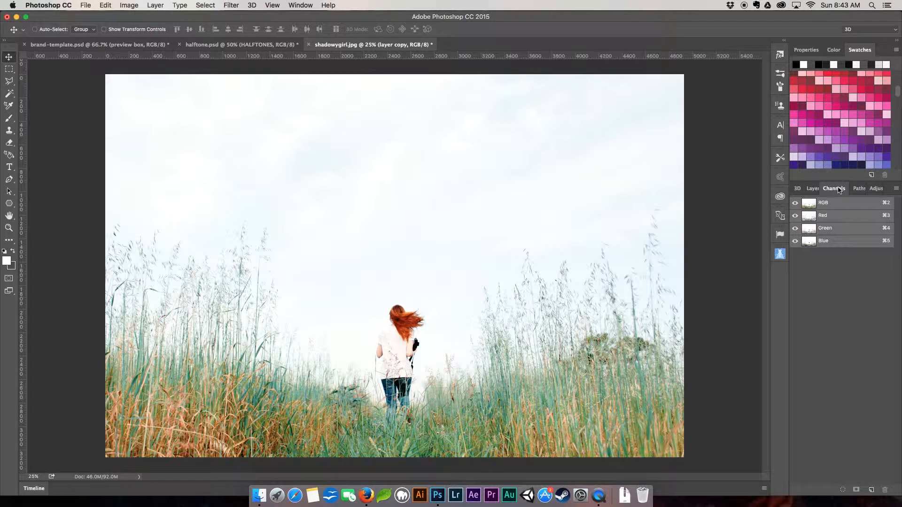
left_click(795, 230)
left_click(795, 215)
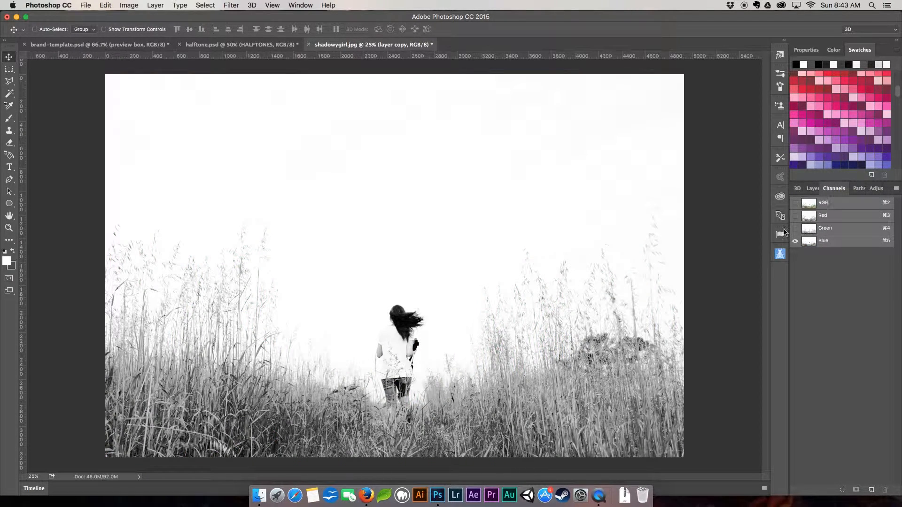
left_click_drag(844, 245, 870, 491)
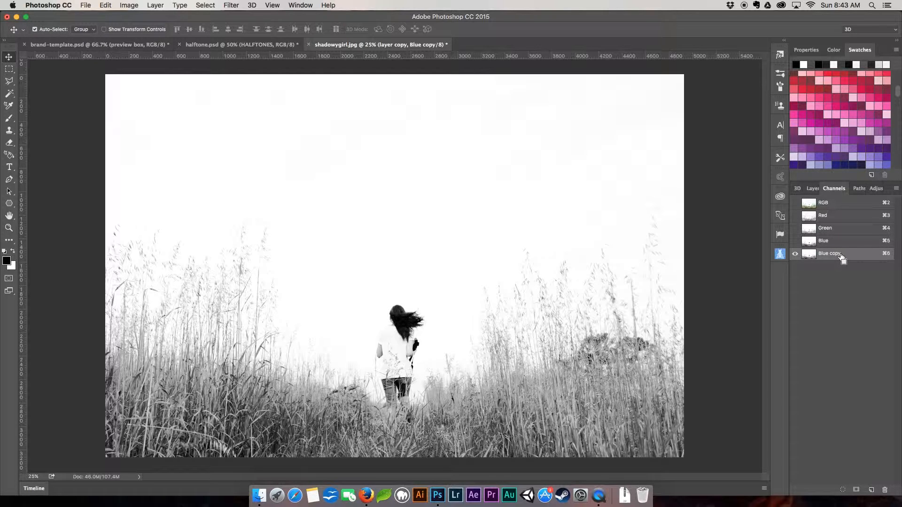
Apply Levels to the Blue copy channel with input levels of 166, 1.00 and 230.
key("super+l")
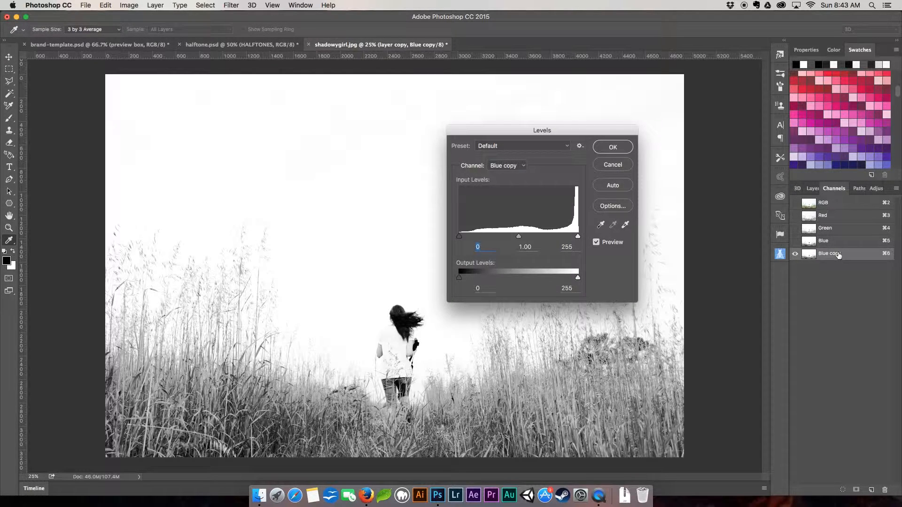
left_click_drag(579, 236, 561, 237)
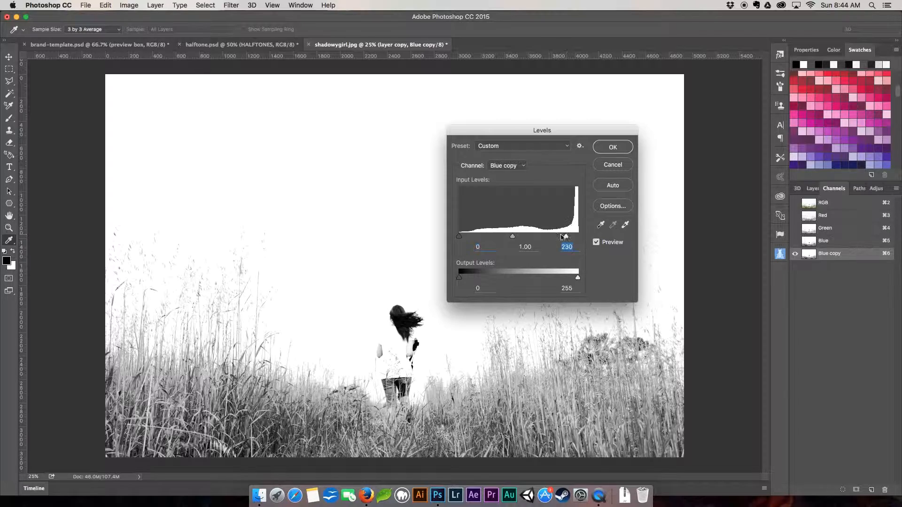
left_click_drag(460, 239, 537, 243)
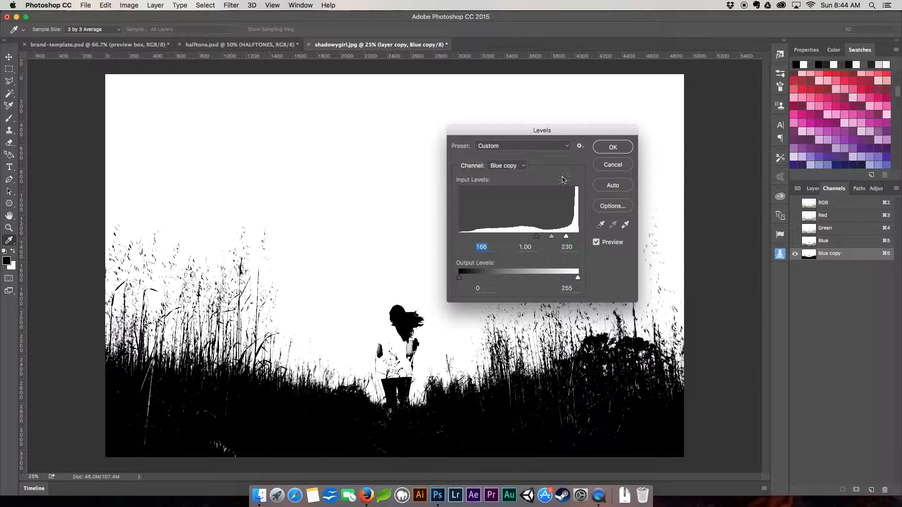
left_click(613, 148)
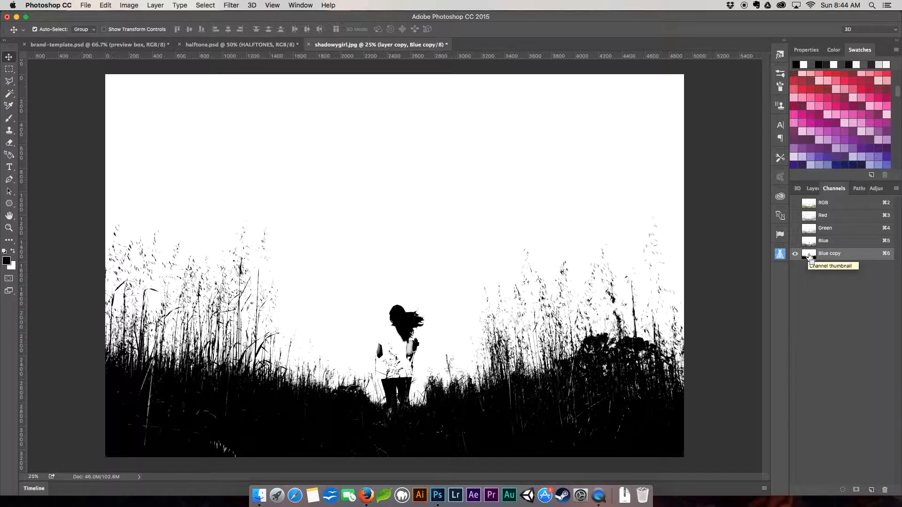
Load the Blue copy channel as a selection and add it as a layer mask on the layer copy.
left_click(809, 254, "super")
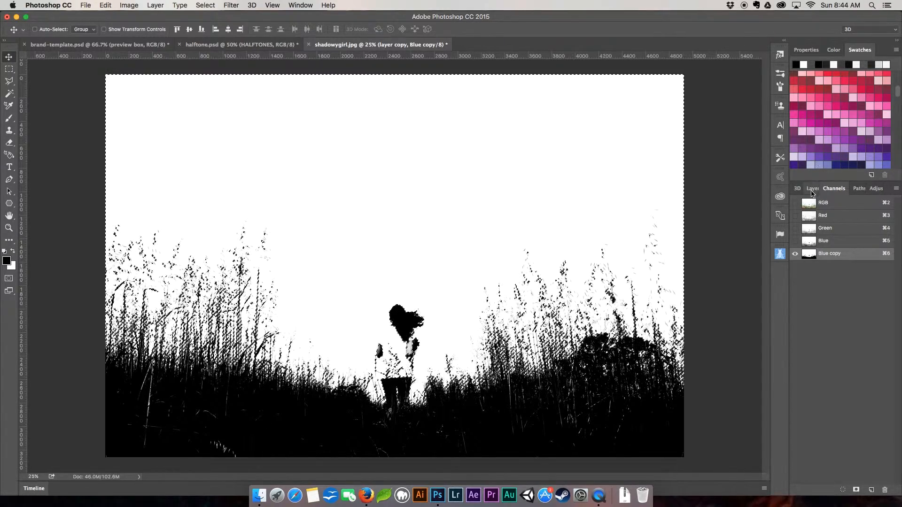
left_click(812, 188)
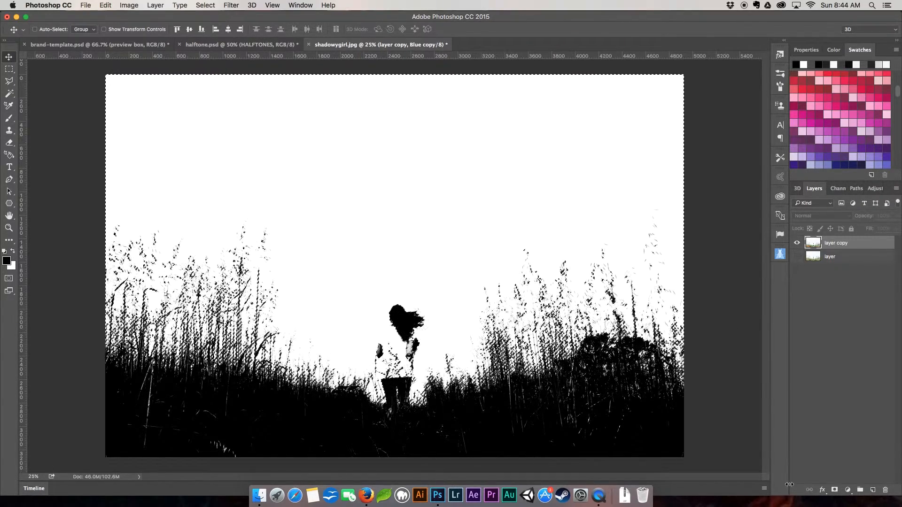
left_click(835, 490)
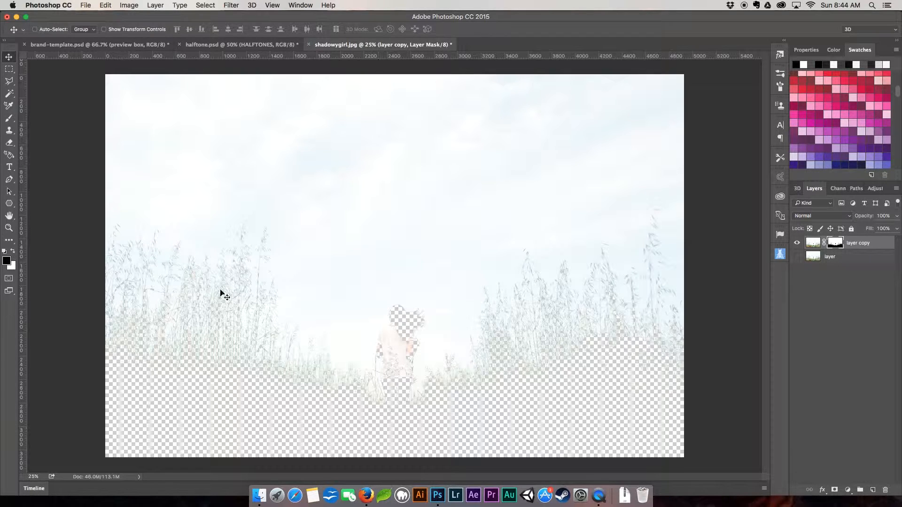
Invert the layer copy's mask.
left_click(128, 5)
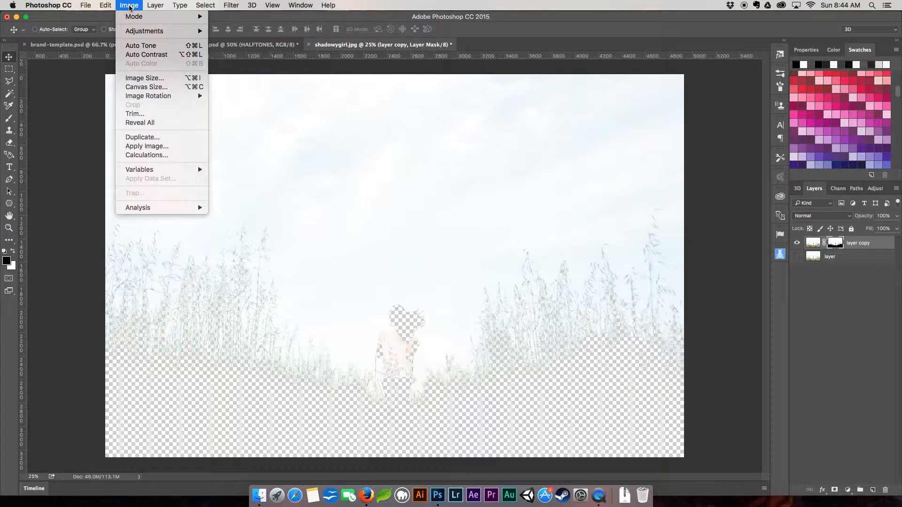
mouse_move(141, 31)
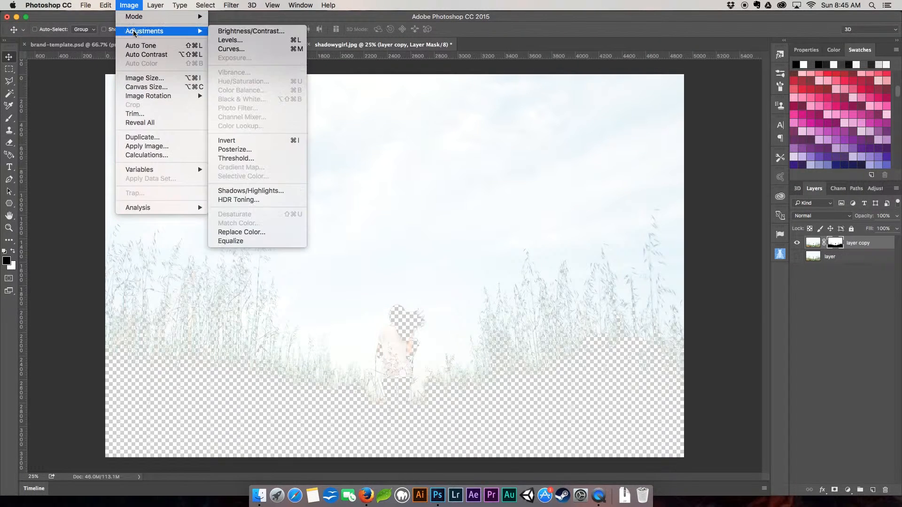
left_click(250, 142)
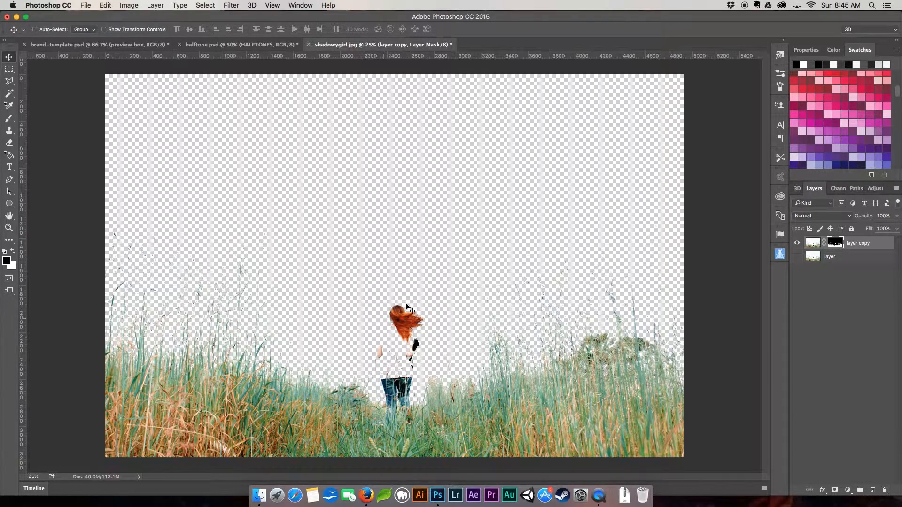
Show the original layer beneath the masked copy as a reference for the woman's missing areas.
scroll(442, 386, "up", 5)
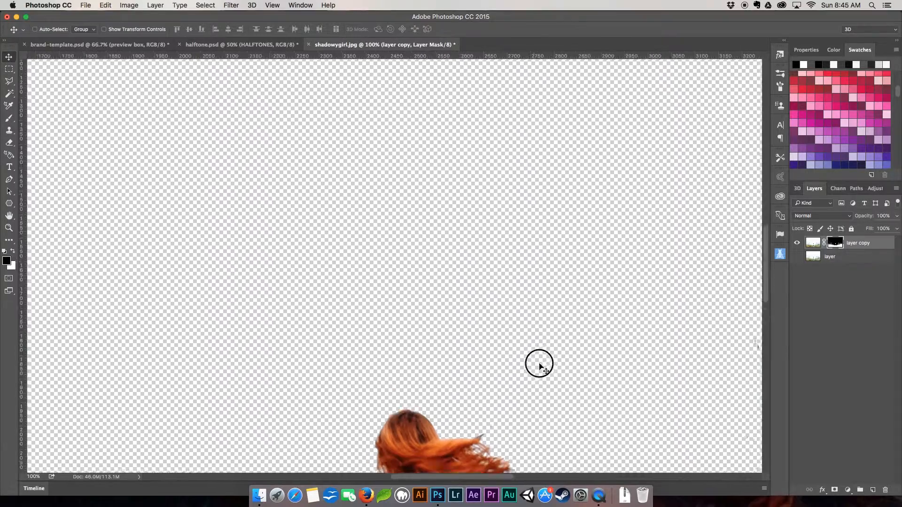
left_click_drag(537, 362, 526, 89)
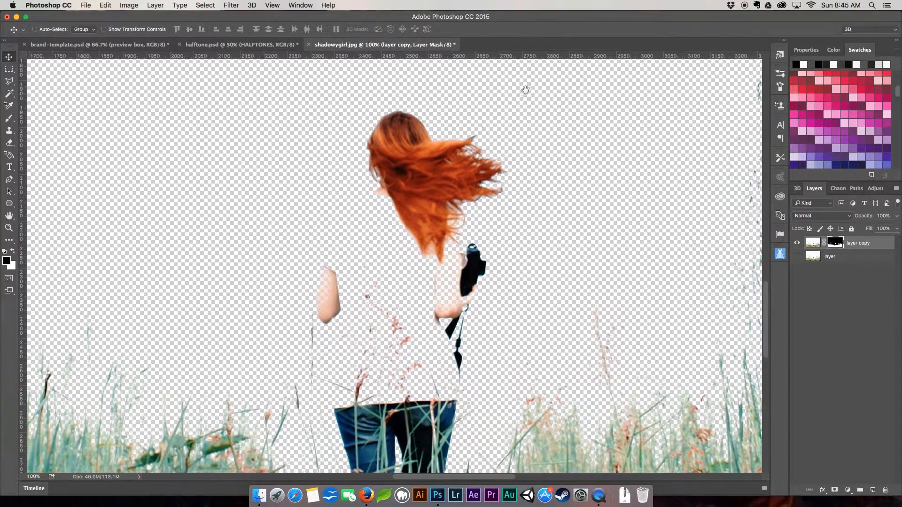
left_click_drag(575, 254, 568, 237)
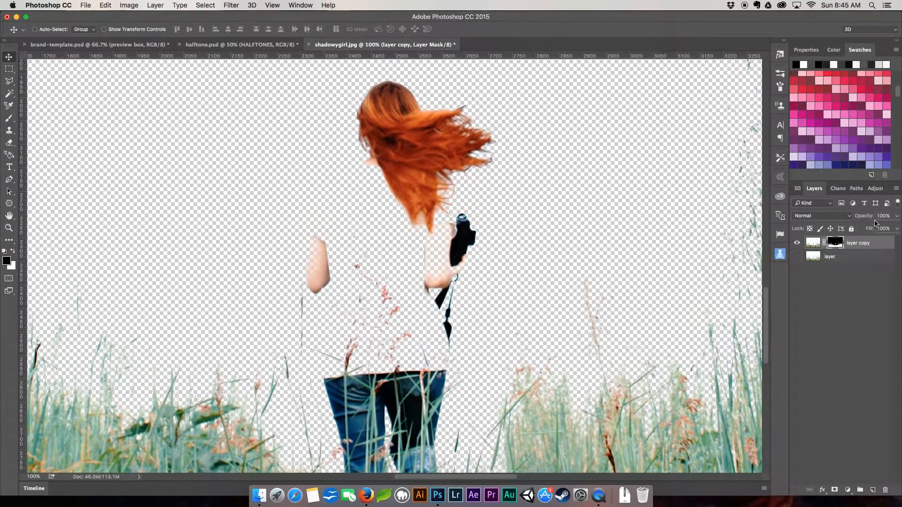
left_click(797, 257)
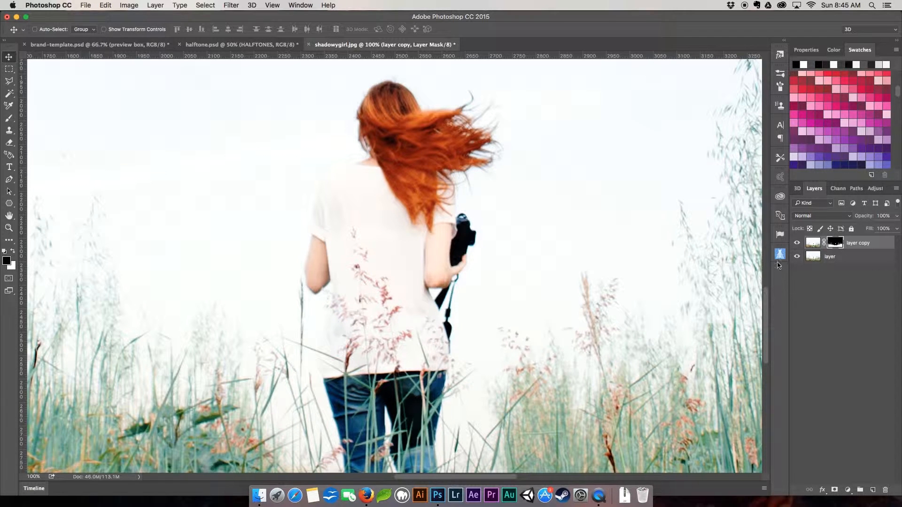
Paint white with a size 45 brush on the layer copy's mask along the woman's shirt edges and arms.
left_click(9, 119)
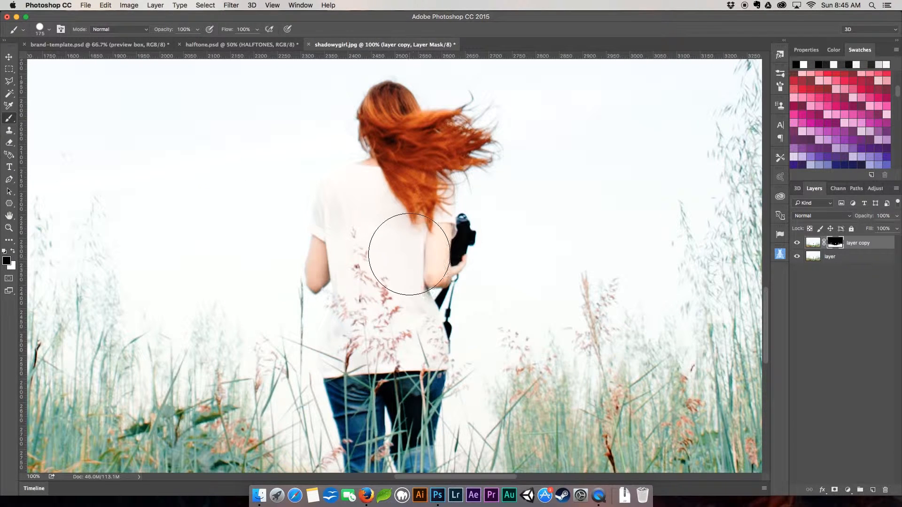
key("bracketleft")
key("bracketleft")
key("bracketleft")
key("bracketleft")
key("bracketleft")
key("bracketleft")
key("bracketleft")
left_click(14, 251)
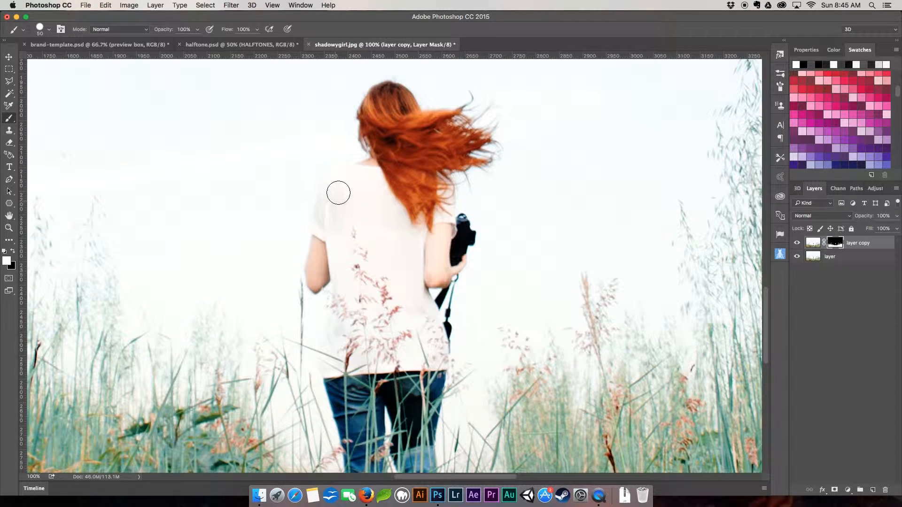
key("bracketleft")
mouse_move(361, 174)
left_mouse_down()
mouse_move(330, 187)
mouse_move(319, 219)
mouse_move(313, 279)
mouse_move(337, 269)
mouse_move(344, 286)
mouse_move(328, 366)
mouse_move(438, 359)
mouse_move(439, 327)
mouse_move(415, 283)
mouse_move(437, 257)
mouse_move(443, 185)
mouse_move(394, 169)
mouse_move(340, 180)
mouse_move(327, 212)
mouse_move(338, 227)
mouse_move(358, 189)
mouse_move(375, 220)
left_mouse_up()
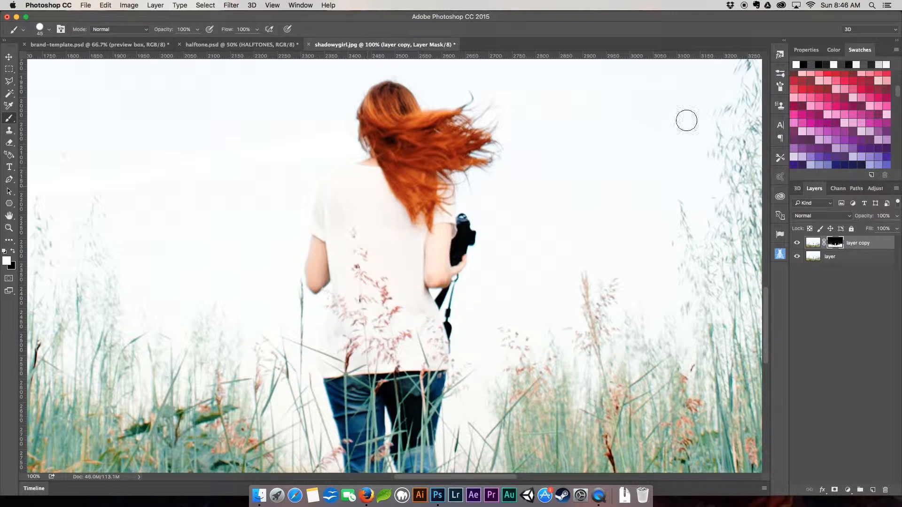
Hide the original layer and paint white on the mask over the remaining holes in the shirt.
left_click(797, 256)
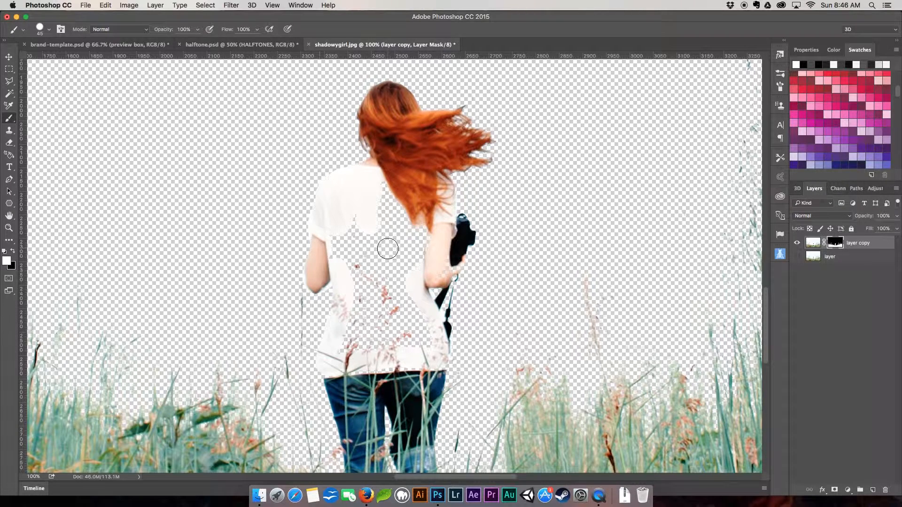
mouse_move(430, 349)
left_mouse_down()
mouse_move(417, 230)
mouse_move(425, 218)
mouse_move(428, 275)
mouse_move(459, 251)
mouse_move(410, 278)
mouse_move(387, 189)
mouse_move(382, 205)
mouse_move(343, 201)
mouse_move(334, 259)
mouse_move(396, 208)
mouse_move(342, 316)
mouse_move(415, 316)
mouse_move(361, 387)
mouse_move(437, 335)
mouse_move(344, 380)
mouse_move(387, 266)
left_mouse_up()
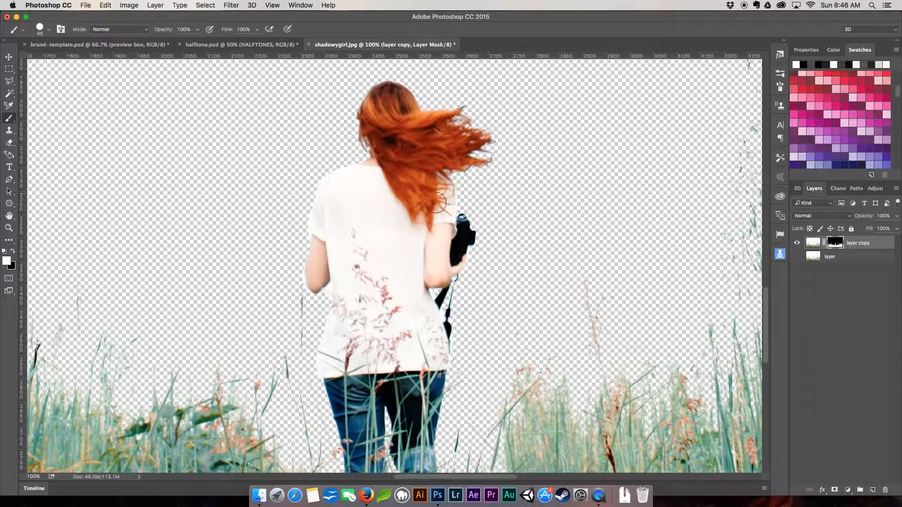
Select the whole camera with the Magic Wand and fill it with black on the layer mask using the Paint Bucket.
left_click(14, 252)
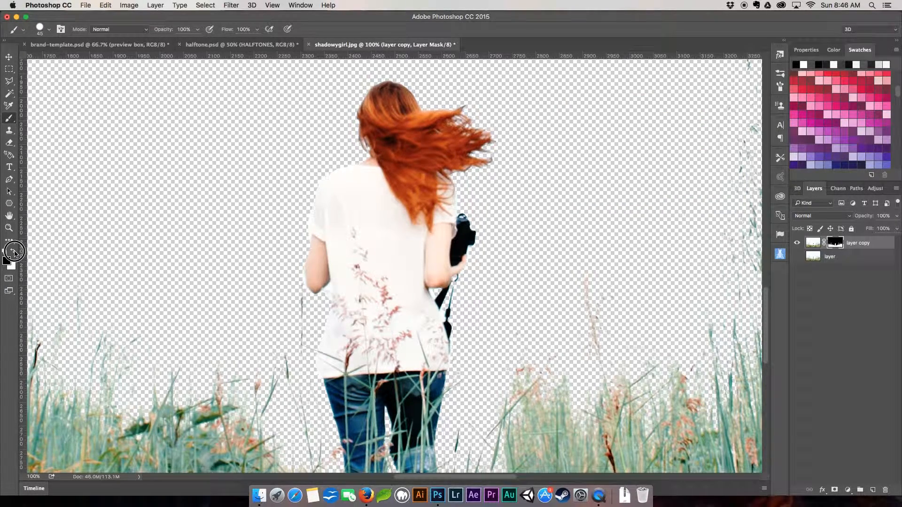
key("super+equal")
key("super+equal")
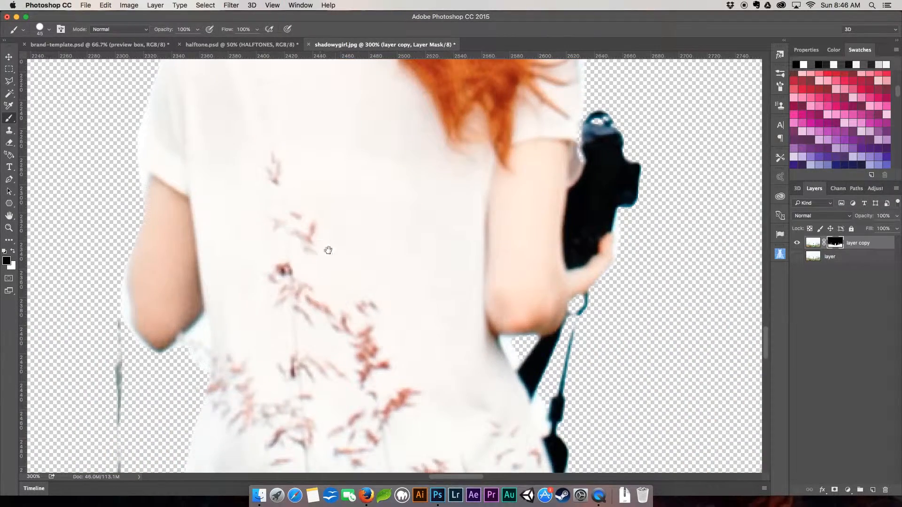
left_click_drag(328, 250, 233, 316)
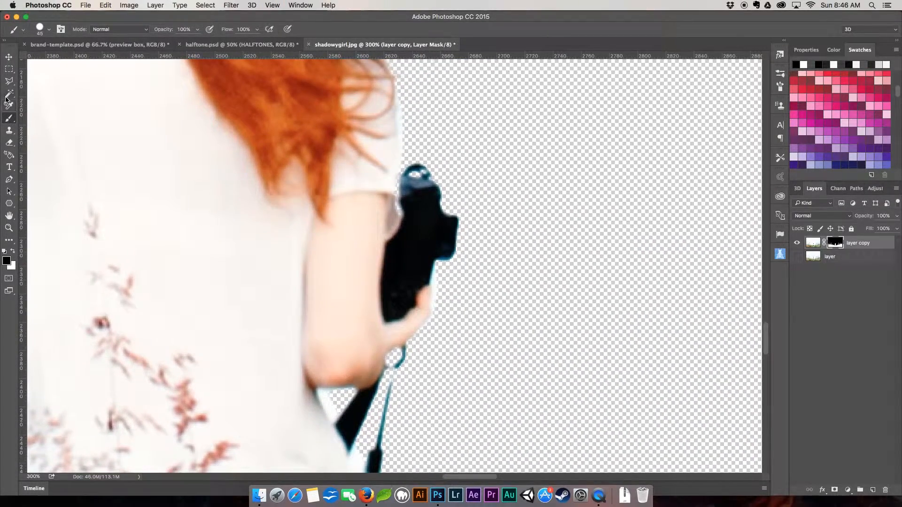
left_click(8, 95)
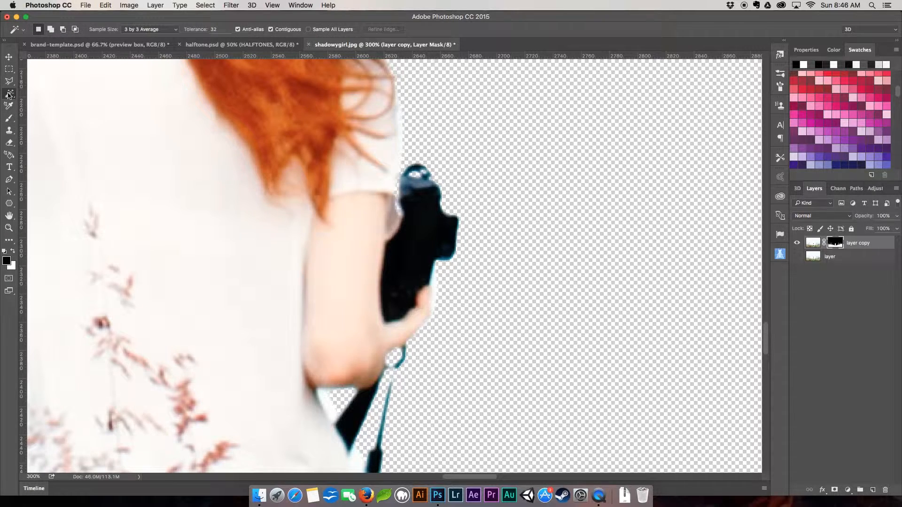
left_click(421, 218)
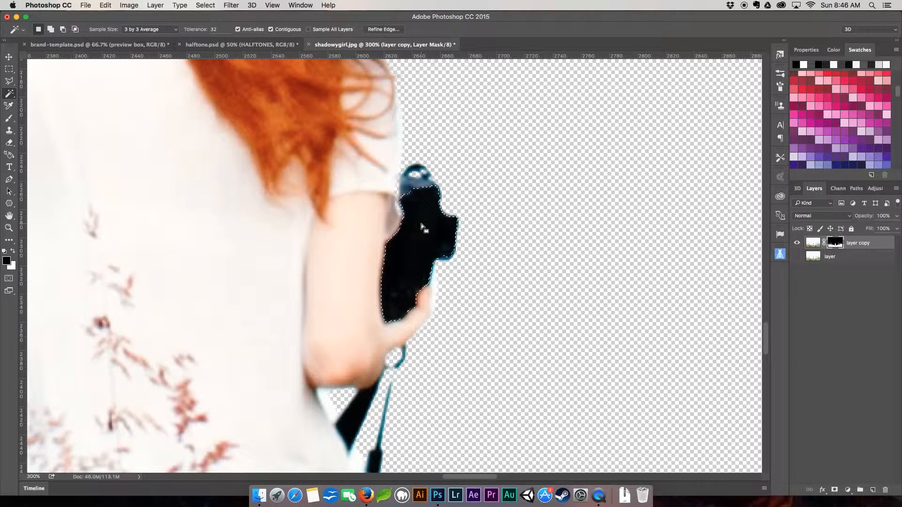
left_click(410, 186, "shift")
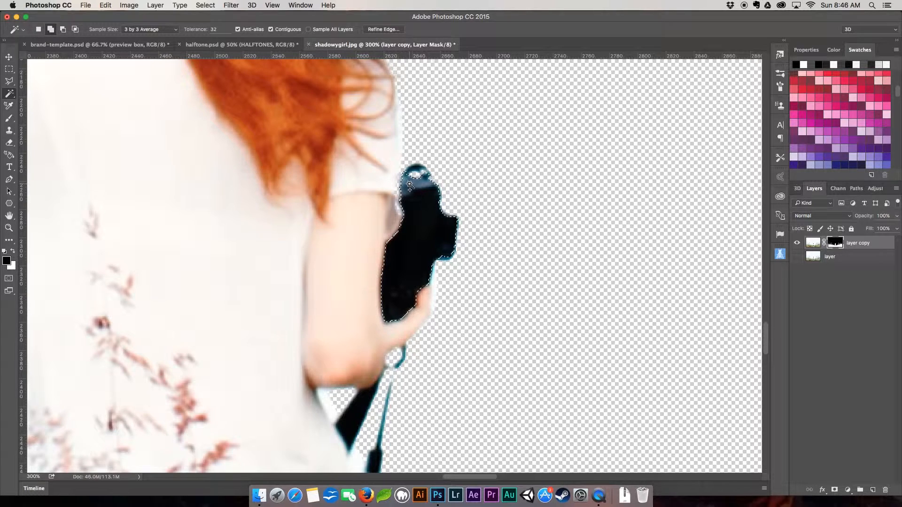
left_click(411, 169, "shift")
left_click(428, 176, "shift")
left_click(12, 241)
left_click(11, 241)
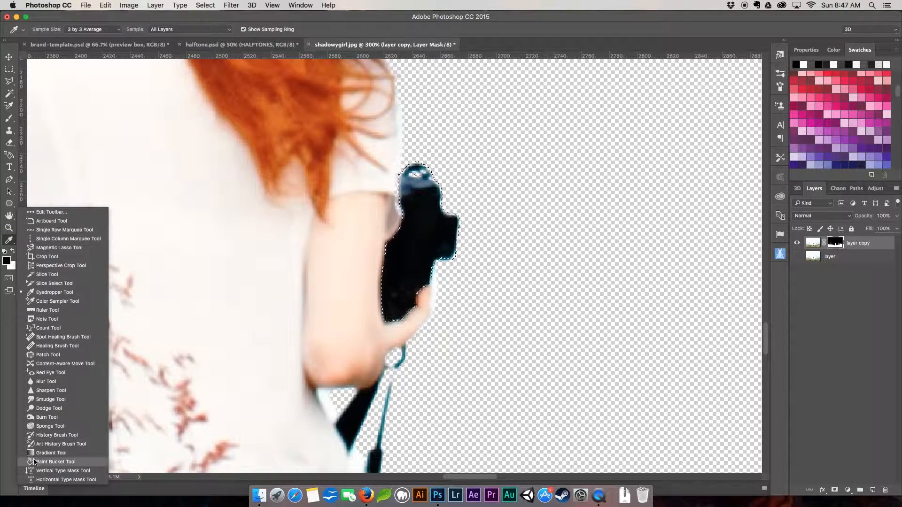
left_click(52, 462)
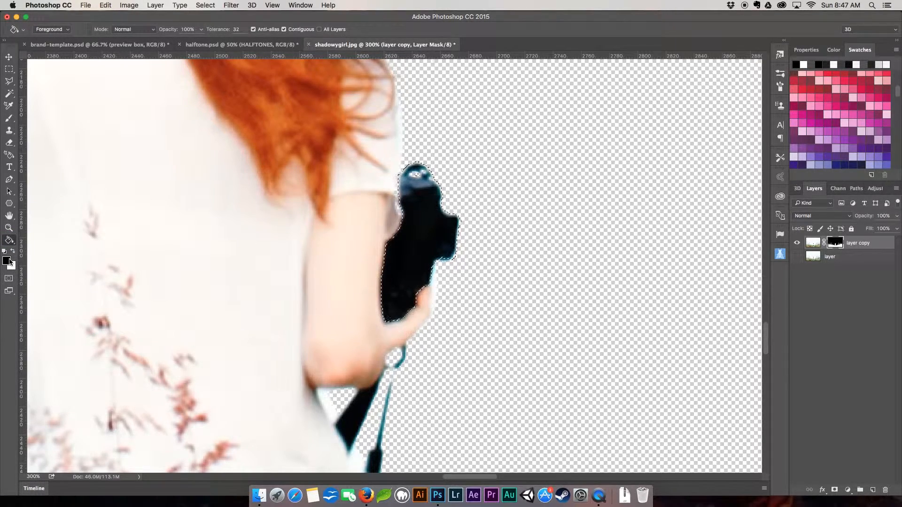
left_click(418, 224)
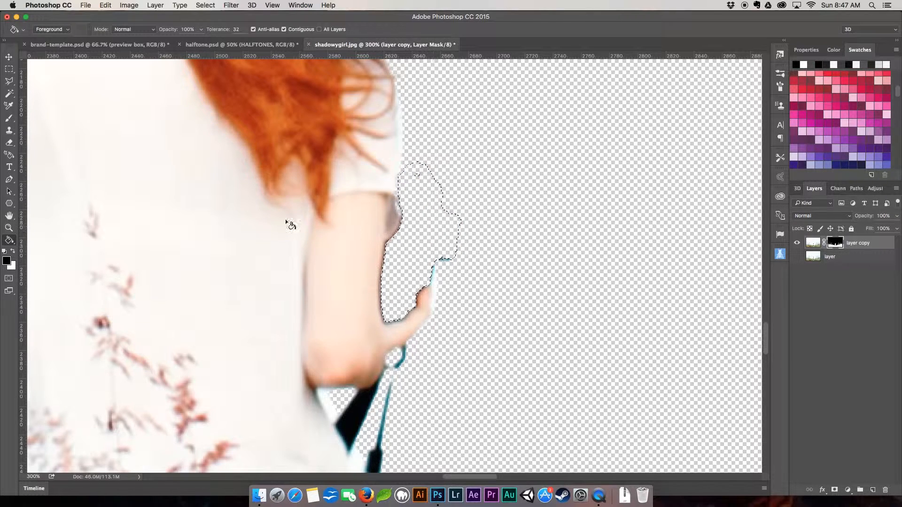
Select the camera strap and its ring with the Magic Wand and fill them with black on the layer mask.
key("w")
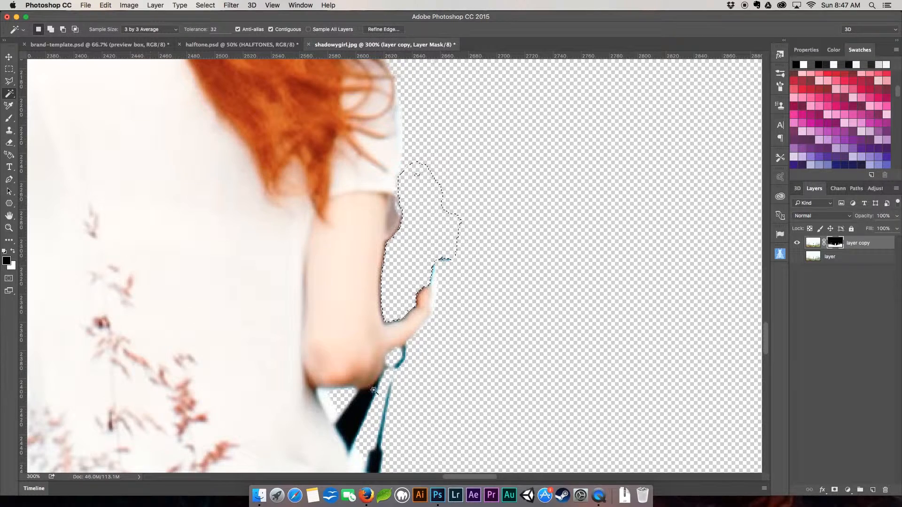
left_click(374, 416)
left_click(392, 367, "shift")
left_click(387, 367, "shift")
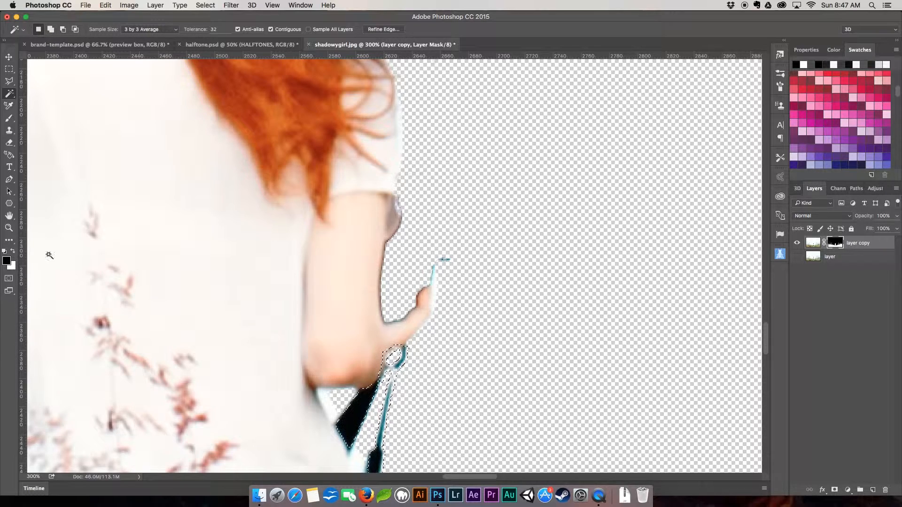
left_click(8, 240)
left_click(366, 419)
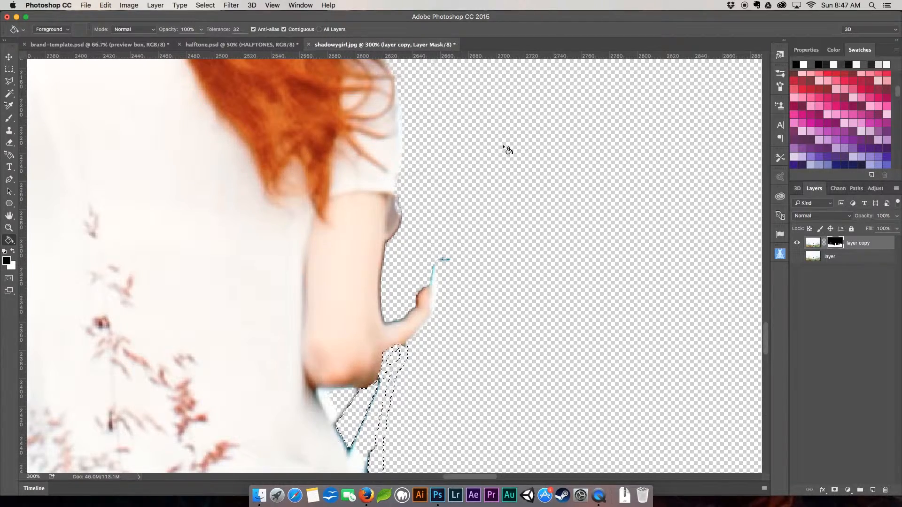
key("super+minus")
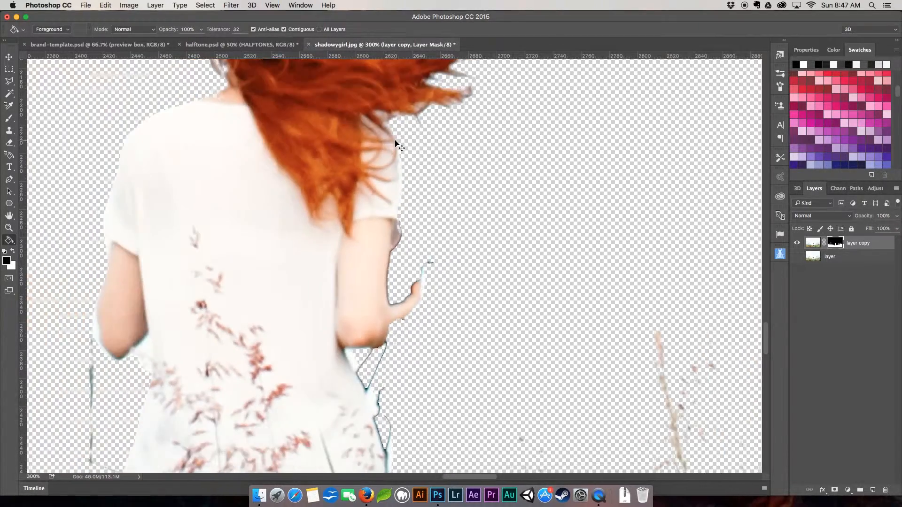
Paint black with a size 45 brush on the layer copy's mask over the leftover camera and strap outlines beside the woman's hand and elbow.
key("super+minus")
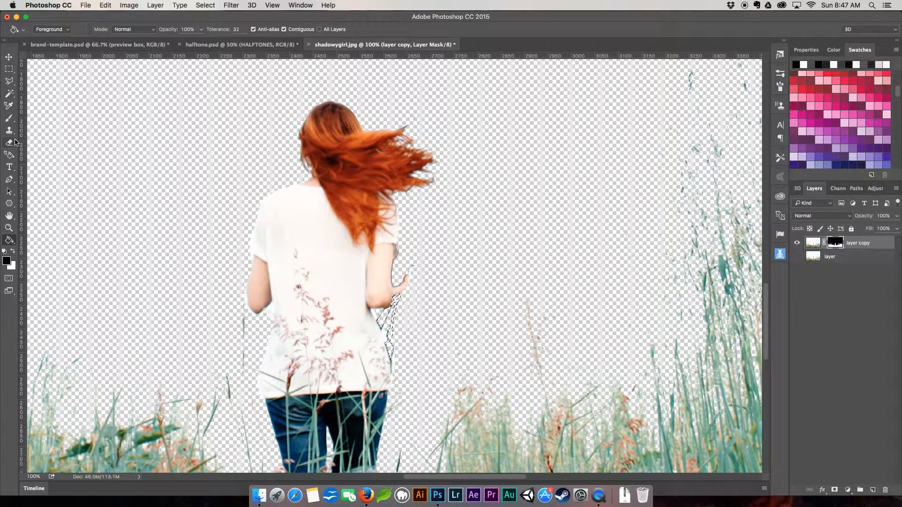
key("b")
left_click_drag(419, 260, 424, 259)
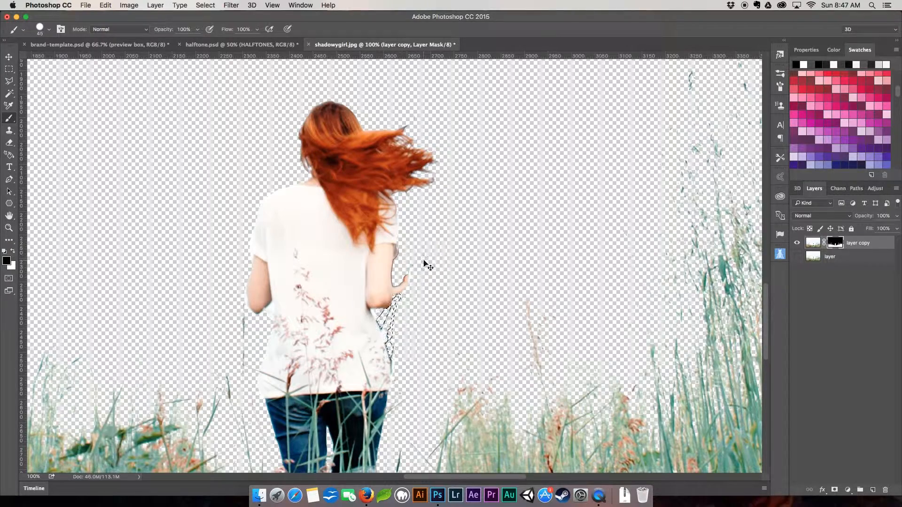
key("super+plus")
key("super+plus")
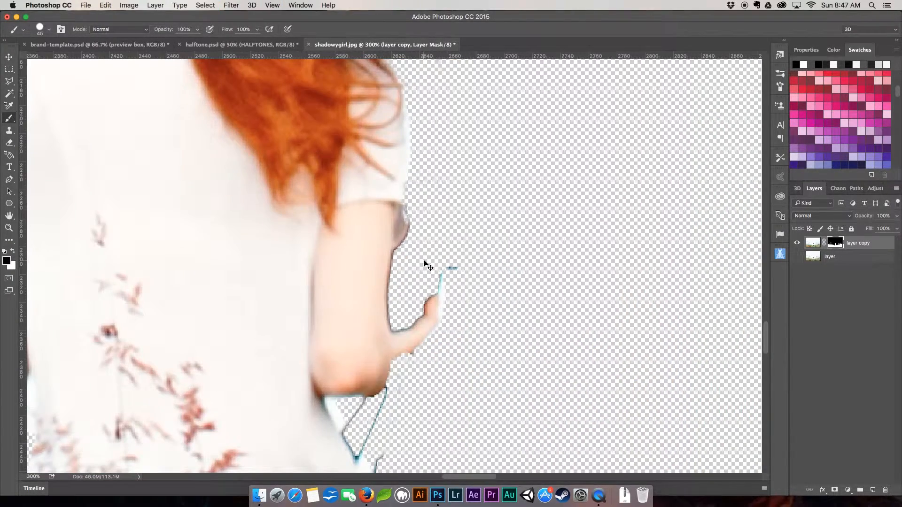
mouse_move(451, 254)
left_mouse_down()
mouse_move(469, 261)
mouse_move(473, 307)
mouse_move(463, 274)
mouse_move(472, 313)
mouse_move(463, 346)
mouse_move(419, 384)
mouse_move(410, 412)
mouse_move(381, 428)
mouse_move(356, 425)
mouse_move(340, 409)
mouse_move(371, 411)
mouse_move(359, 426)
mouse_move(363, 443)
mouse_move(356, 435)
mouse_move(382, 461)
mouse_move(385, 453)
left_mouse_up()
Reduce the brush to size 10 and paint black on the mask over the remaining fringe along the woman's upper arm and hand.
key("bracketleft")
key("bracketleft")
key("bracketleft")
key("bracketleft")
key("bracketleft")
left_click_drag(421, 246, 409, 226)
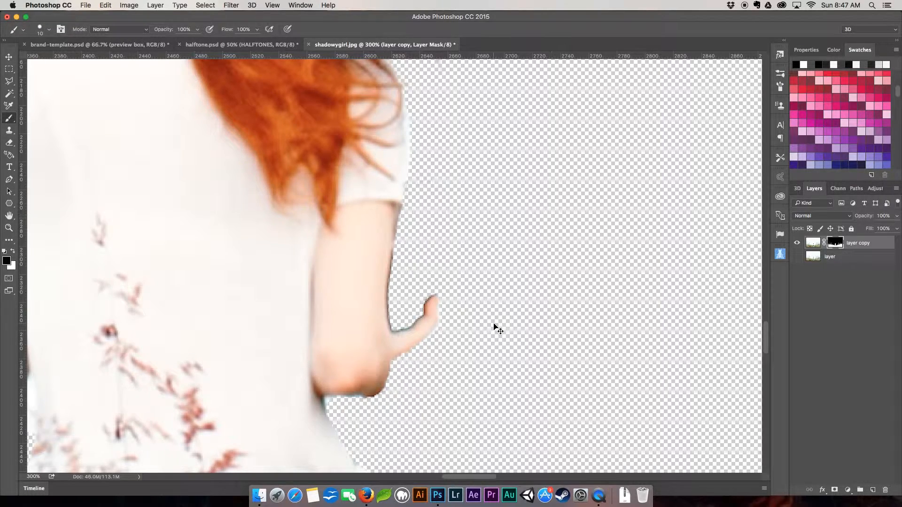
Enlarge the brush to as much as 700 and paint black on the mask over the grass and trees surrounding the woman.
key("super+minus")
key("super+minus")
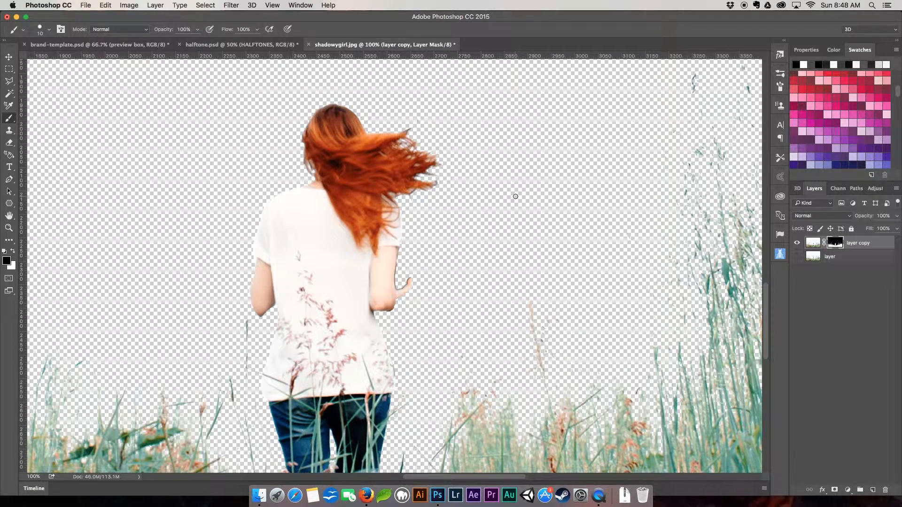
key("super+minus")
key("super+minus")
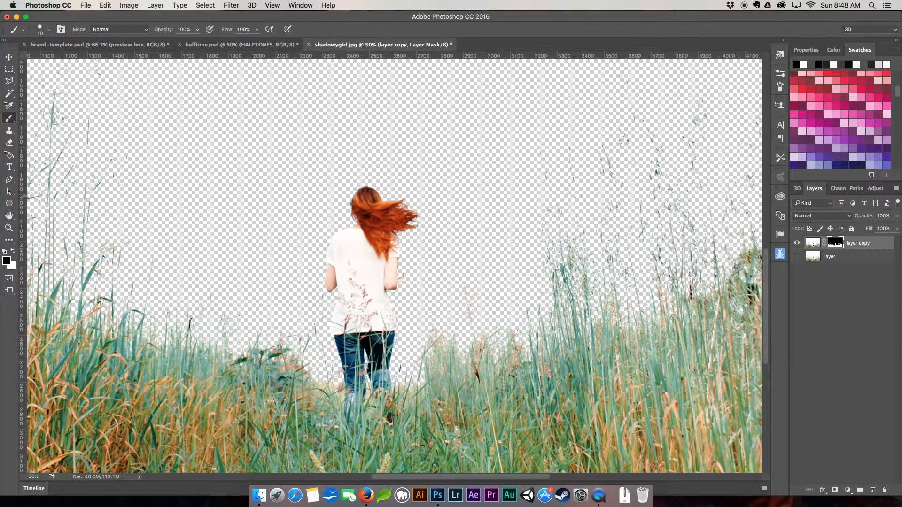
key("super+minus")
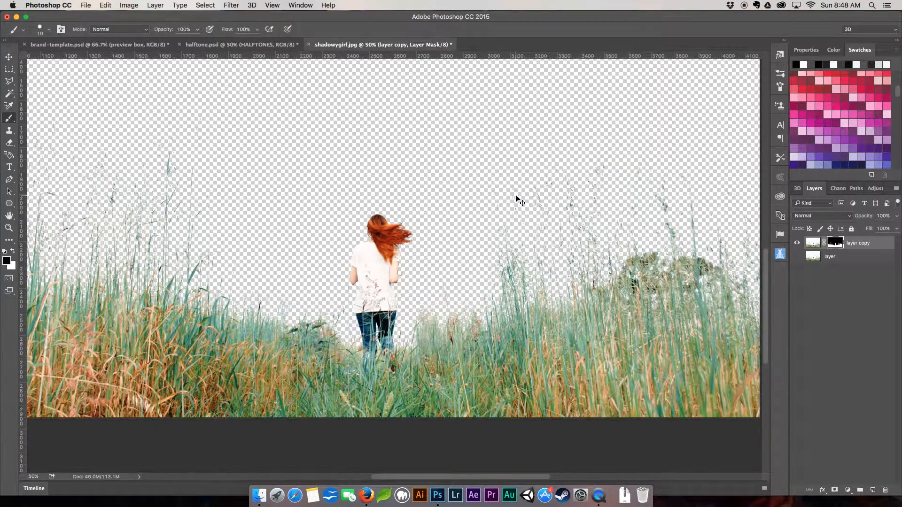
left_click_drag(463, 172, 514, 234)
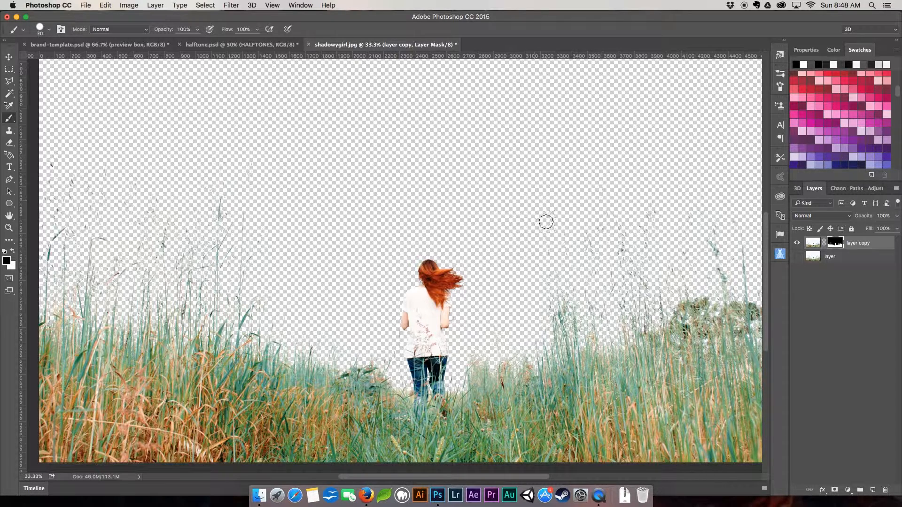
key("bracketright")
key("bracketright")
key("bracketright")
key("bracketright")
key("bracketright")
key("bracketright")
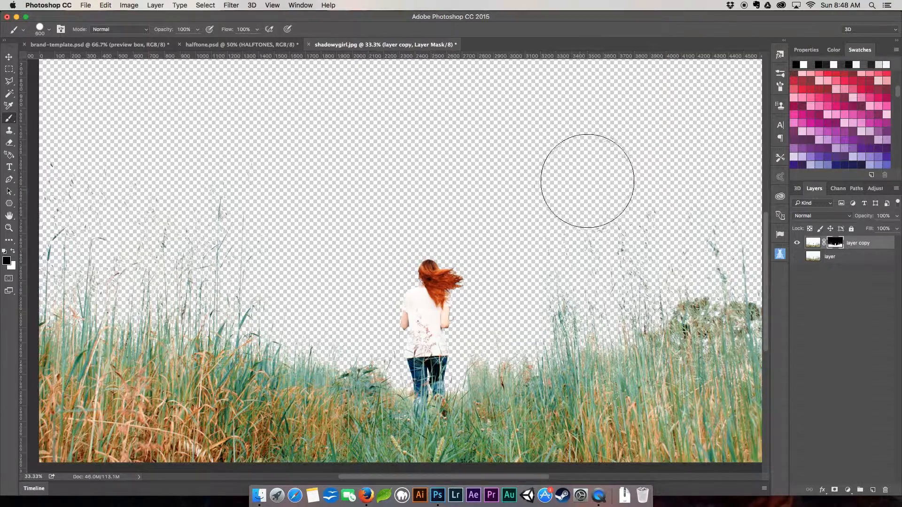
mouse_move(618, 218)
left_mouse_down()
mouse_move(685, 413)
mouse_move(734, 322)
mouse_move(629, 420)
mouse_move(522, 371)
mouse_move(323, 379)
mouse_move(232, 447)
mouse_move(43, 202)
left_mouse_up()
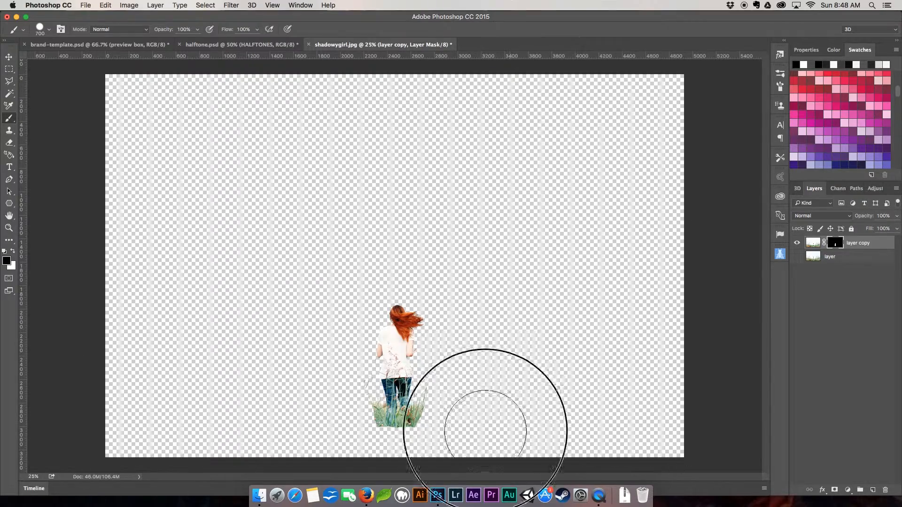
Reduce the brush to size 100 and paint black on the mask over the grass close around the woman's legs, feet and shirt.
key("super+equal")
key("super+equal")
key("super+equal")
left_click_drag(557, 325, 562, 113)
left_click_drag(593, 440, 561, 151)
key("bracketleft")
key("bracketleft")
key("bracketleft")
key("bracketleft")
key("bracketleft")
key("bracketleft")
key("bracketleft")
key("bracketleft")
key("bracketleft")
key("bracketleft")
mouse_move(462, 218)
left_mouse_down()
mouse_move(445, 415)
mouse_move(478, 278)
mouse_move(313, 414)
mouse_move(455, 362)
mouse_move(303, 381)
mouse_move(311, 366)
mouse_move(306, 299)
mouse_move(311, 356)
mouse_move(263, 234)
mouse_move(278, 149)
left_mouse_up()
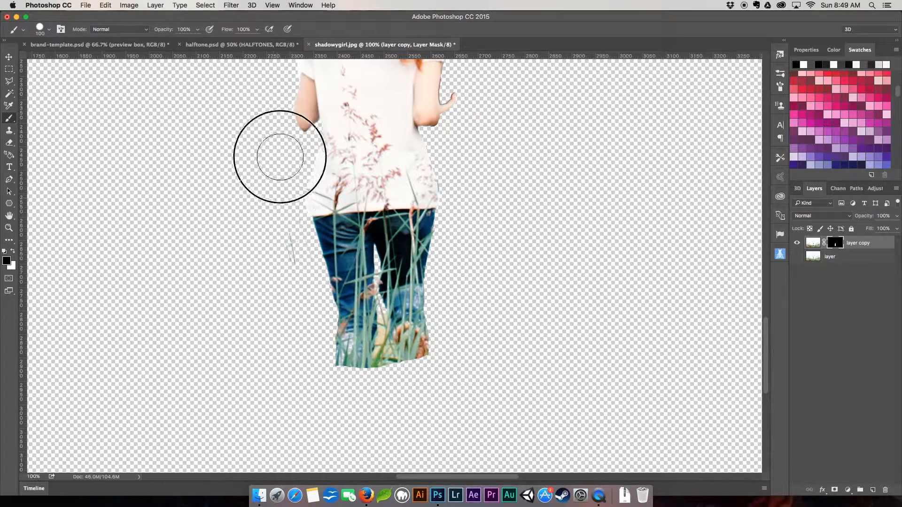
Paint a black stroke across the jeans on the mask, and restore the erased area by painting it white.
left_click_drag(319, 296, 467, 228)
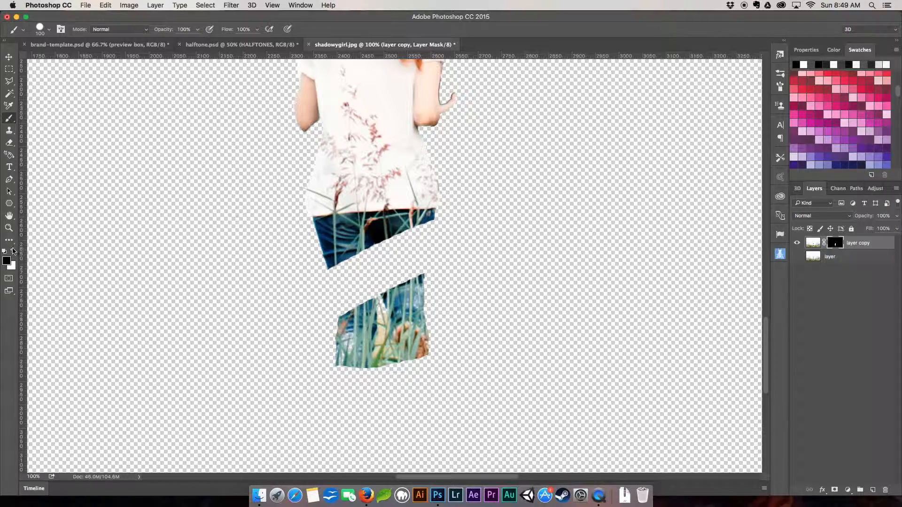
left_click(13, 252)
mouse_move(329, 225)
left_mouse_down()
mouse_move(361, 321)
mouse_move(375, 230)
mouse_move(395, 290)
mouse_move(411, 209)
mouse_move(400, 333)
mouse_move(396, 232)
mouse_move(410, 194)
mouse_move(399, 338)
left_mouse_up()
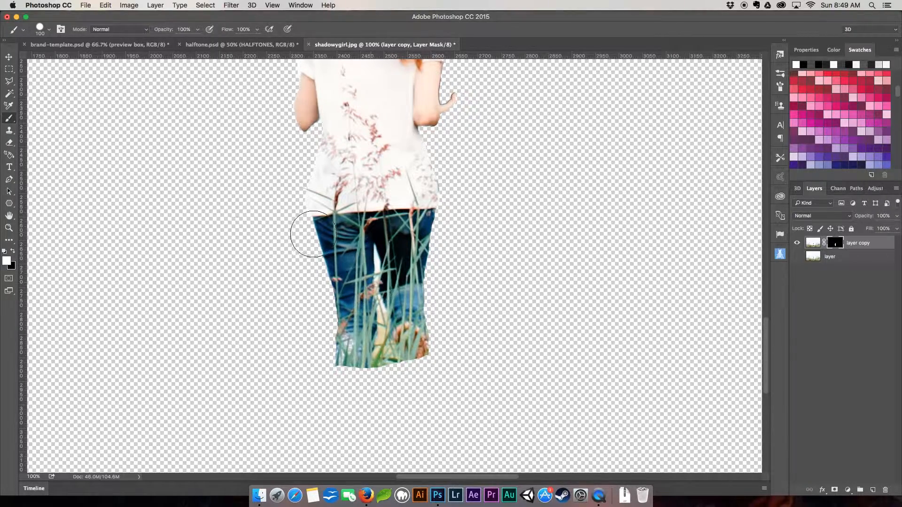
Select the white gap between the woman's legs with the Magic Wand and fill it with black on the layer mask using the Paint Bucket.
key("w")
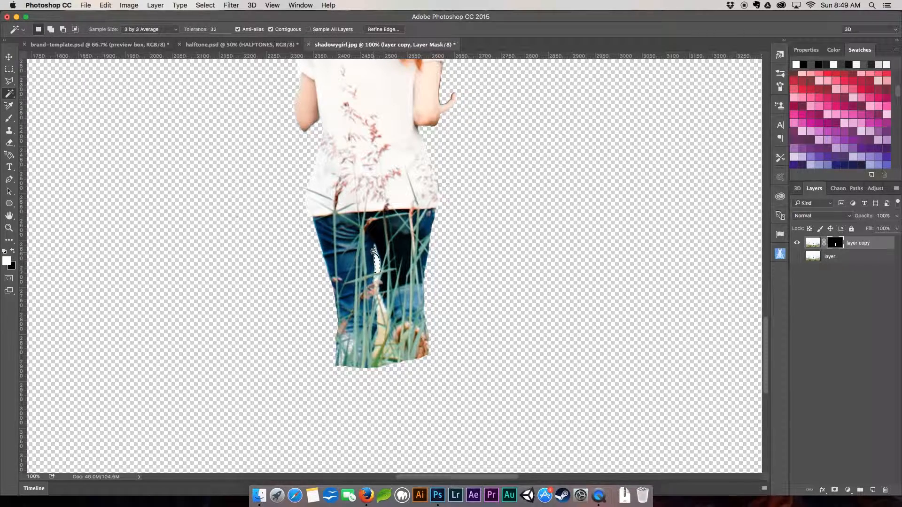
left_click(13, 253)
key("g")
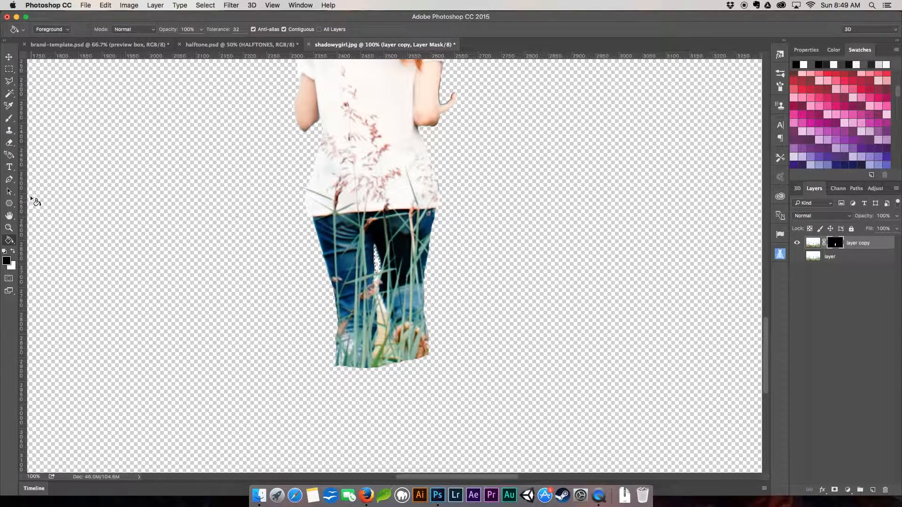
left_click(10, 57)
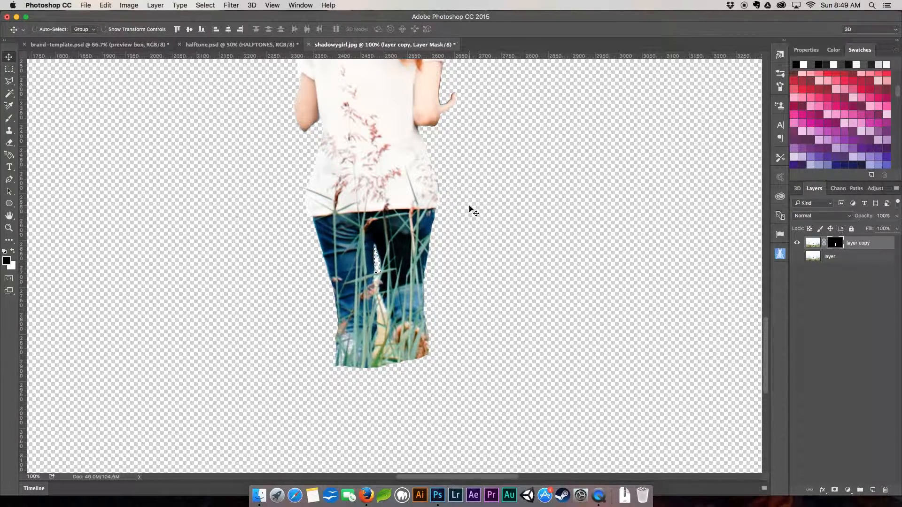
Examine the cutout as a whole and the edges of the woman's windblown hair at 400% magnification.
key("super+minus")
key("super+minus")
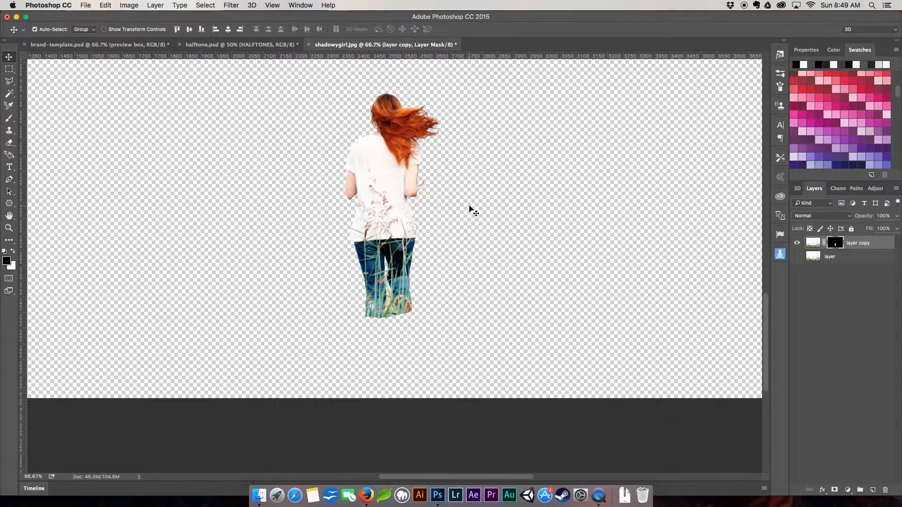
left_click_drag(479, 109, 485, 201)
key("super+plus")
key("super+plus")
key("super+plus")
key("super+plus")
key("super+plus")
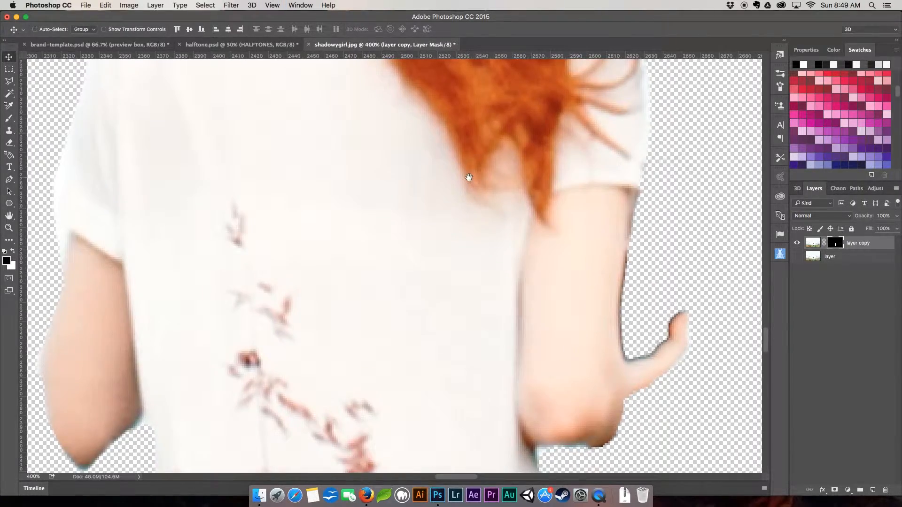
left_click_drag(607, 97, 374, 489)
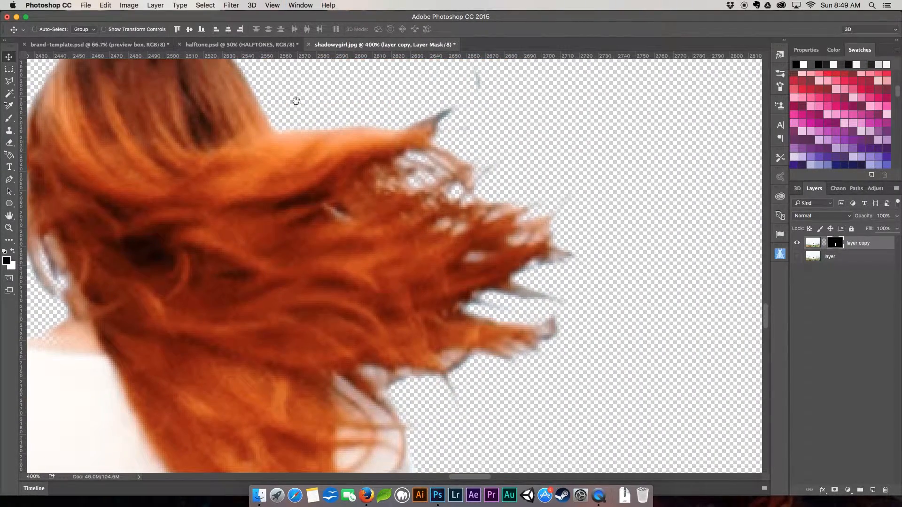